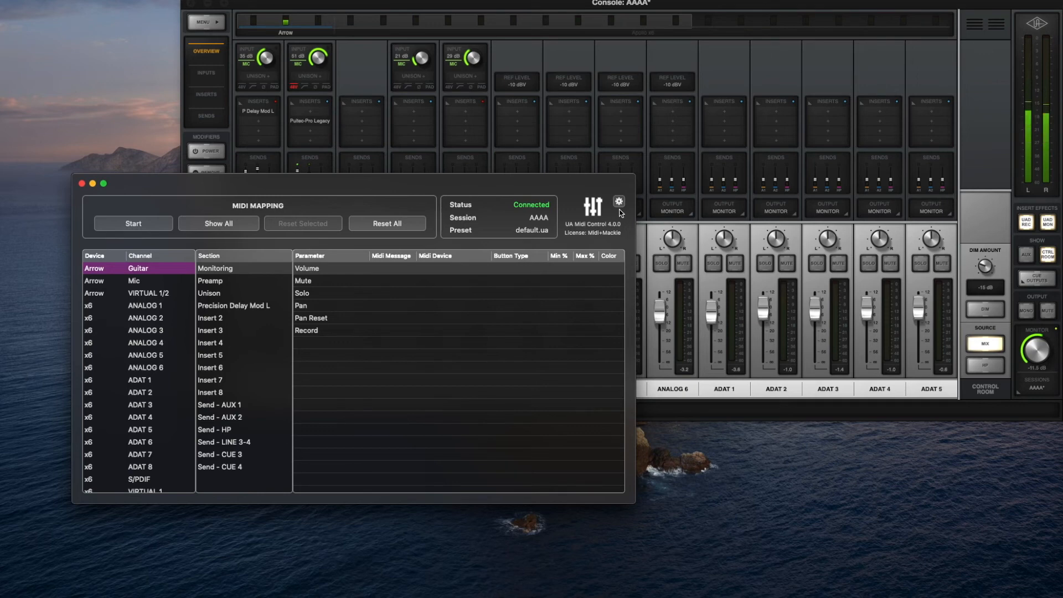
Show the Midi preferences listing X-Touch EXT and INT ports in Mackie Control mode
{"action": "left_click", "coordinate": [620, 205]}
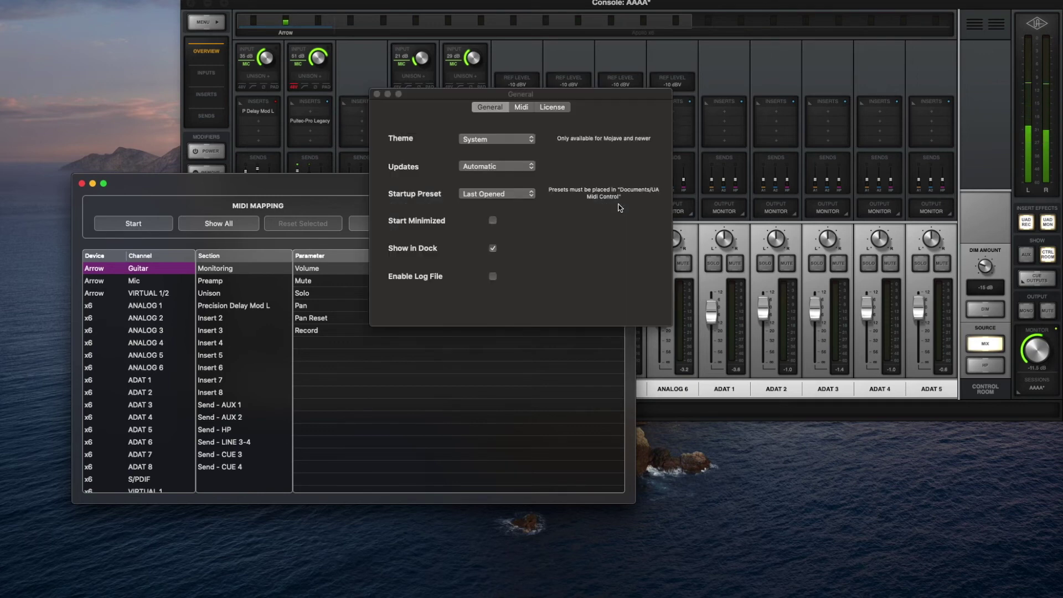
{"action": "left_click", "coordinate": [522, 106]}
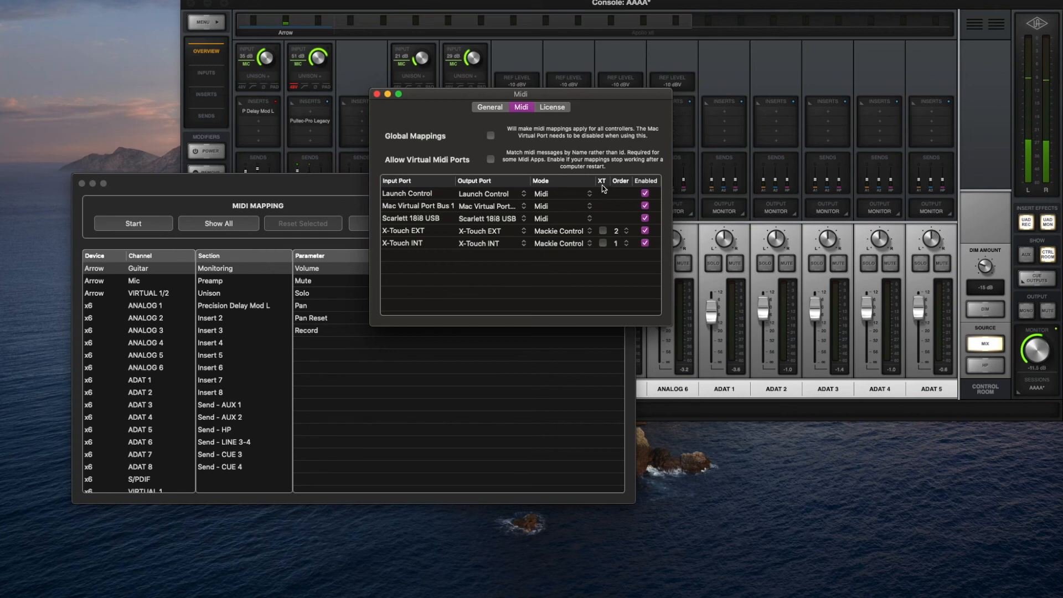
Mark X-Touch EXT as an extender (XT), then disable it so only X-Touch INT stays active
{"action": "left_click", "coordinate": [602, 231]}
{"action": "left_click", "coordinate": [644, 231]}
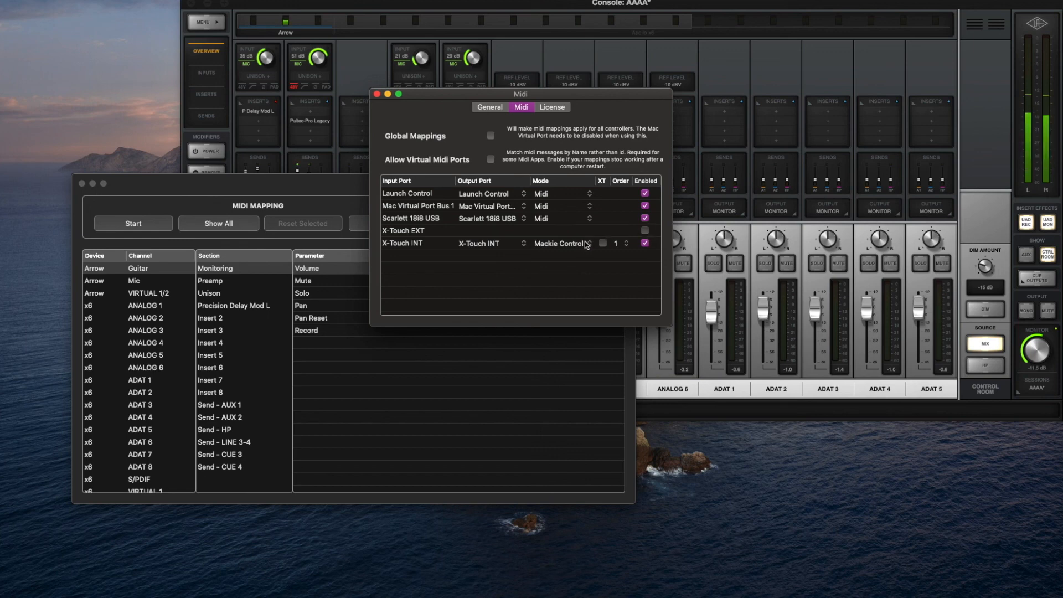